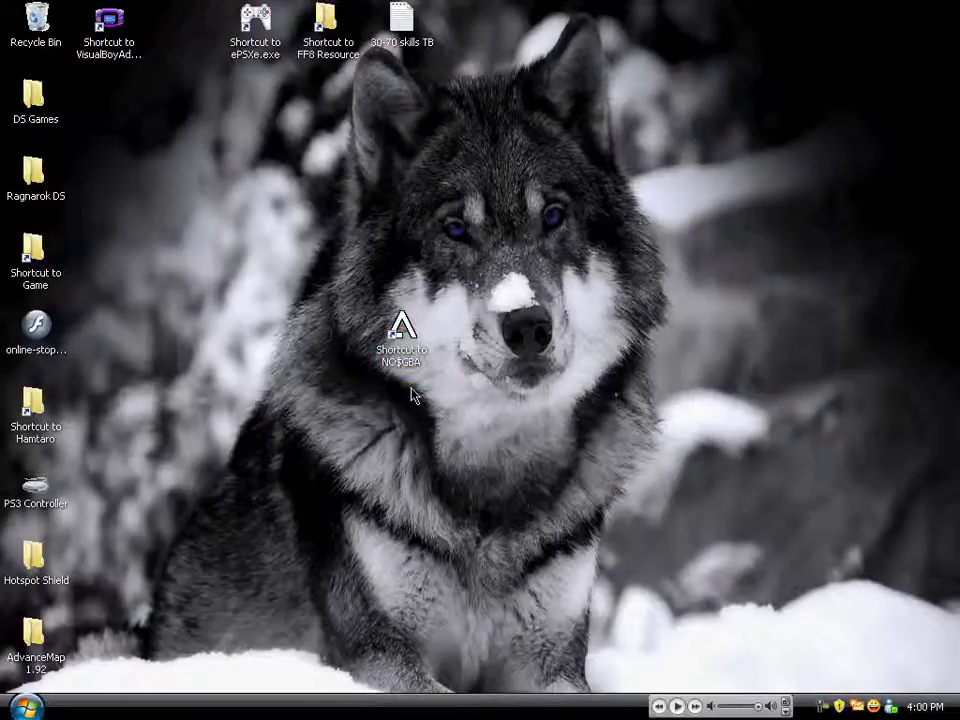
Launch No$gba from its desktop shortcut to bring up the Insert Cartridge dialog
double_click(400, 345)
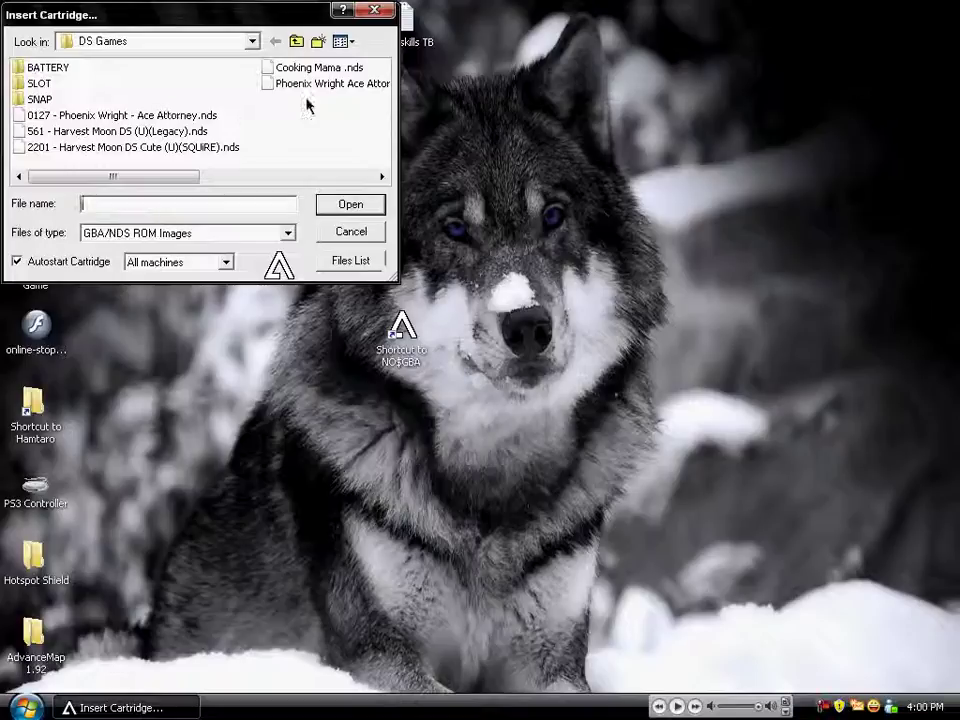
Load the Harvest Moon DS .nds file from the DS Games folder
double_click(150, 134)
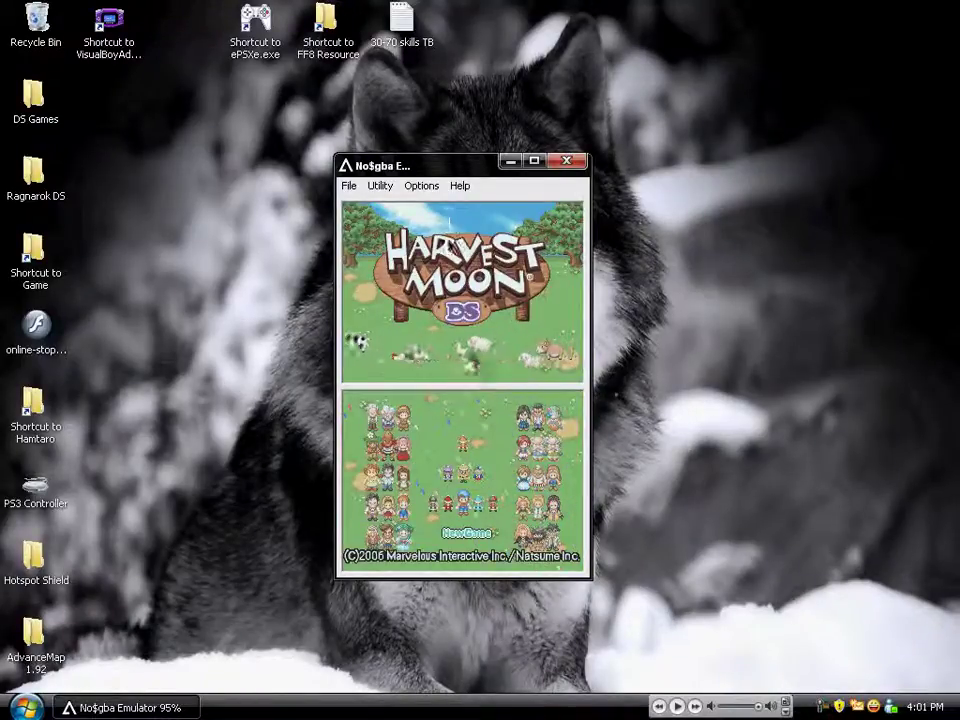
click(421, 192)
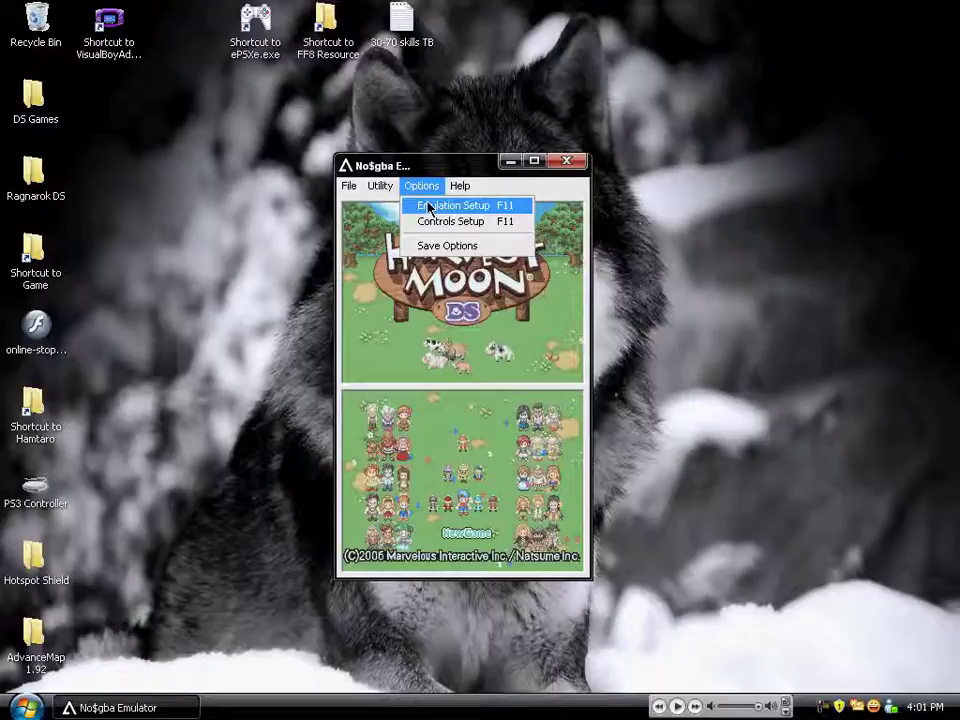
In Emulation Setup, set NDS Cartridge Backup Media to FLASH 512KBytes and apply it
click(476, 446)
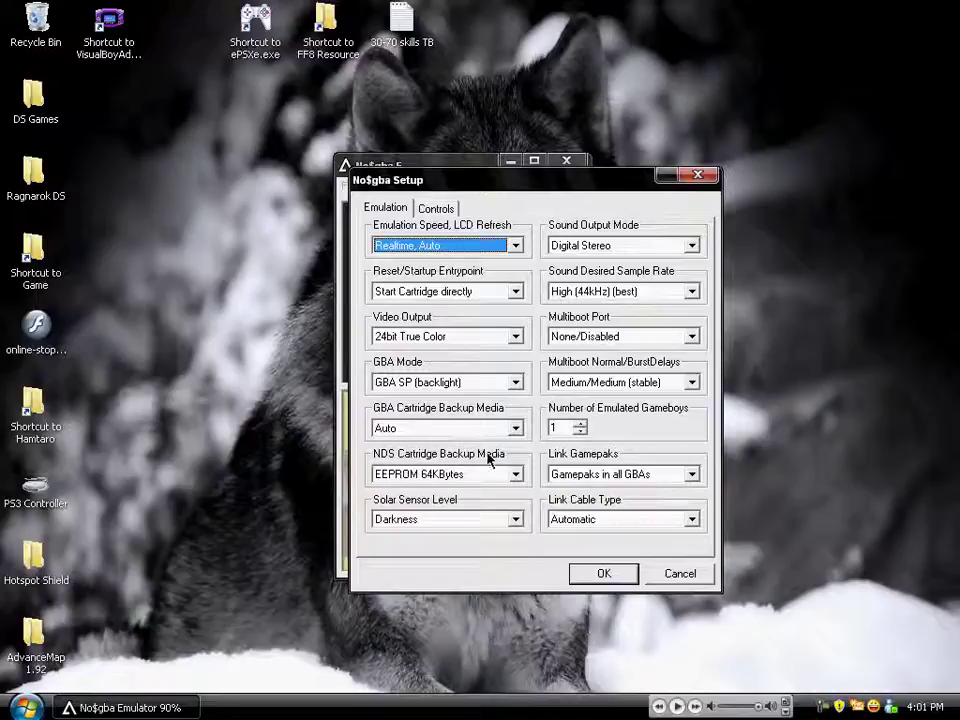
click(437, 473)
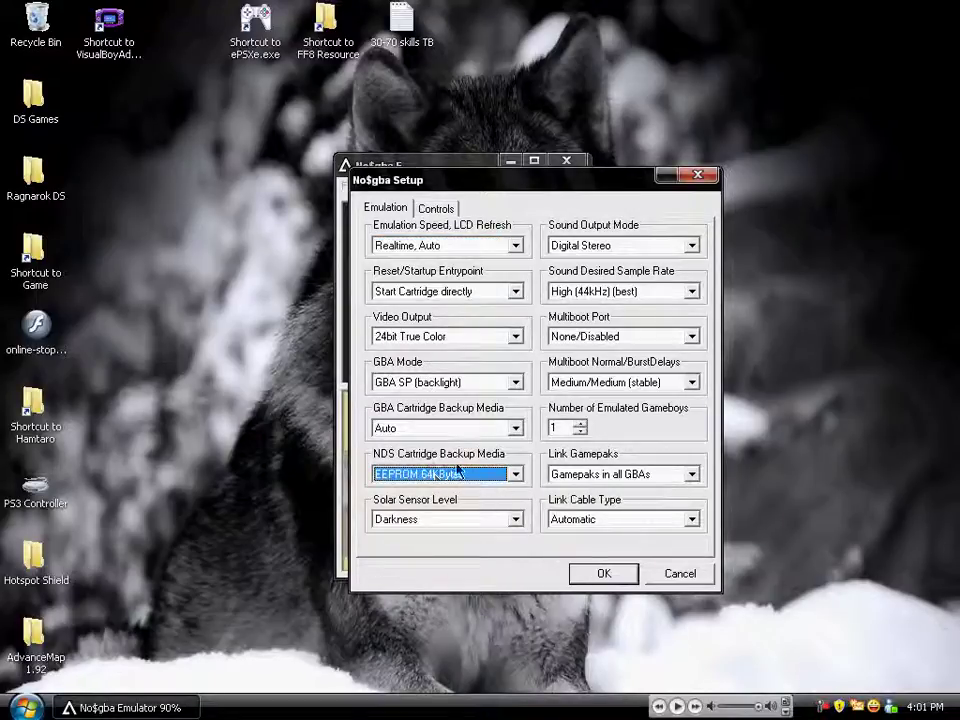
click(468, 479)
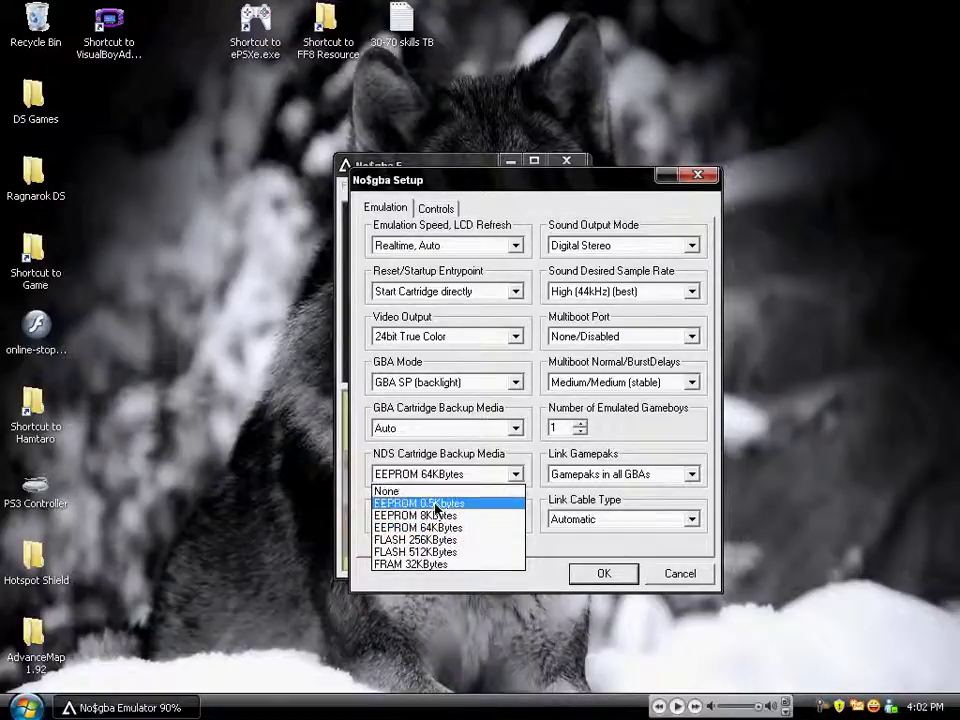
click(467, 553)
click(596, 574)
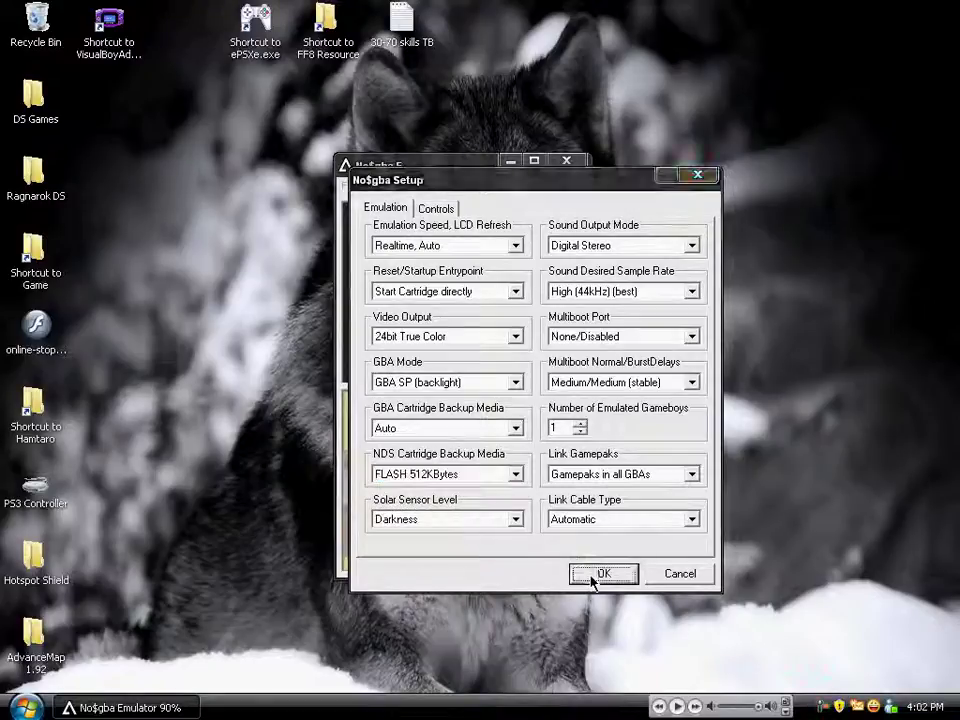
click(349, 186)
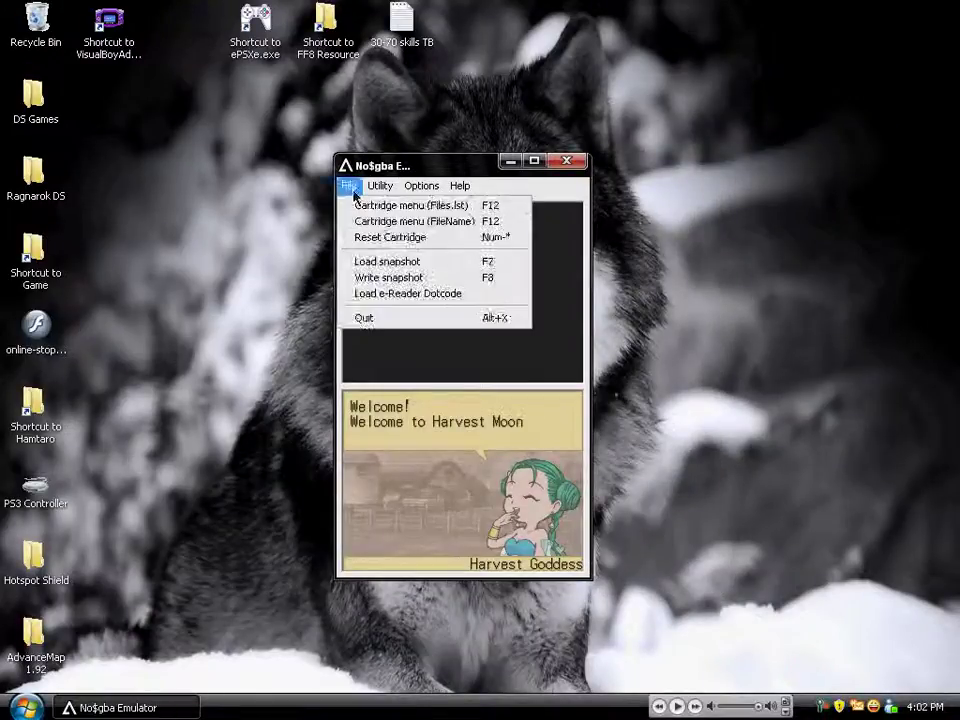
Reset the cartridge, get past the intro, and load the Diary 1 save
click(360, 232)
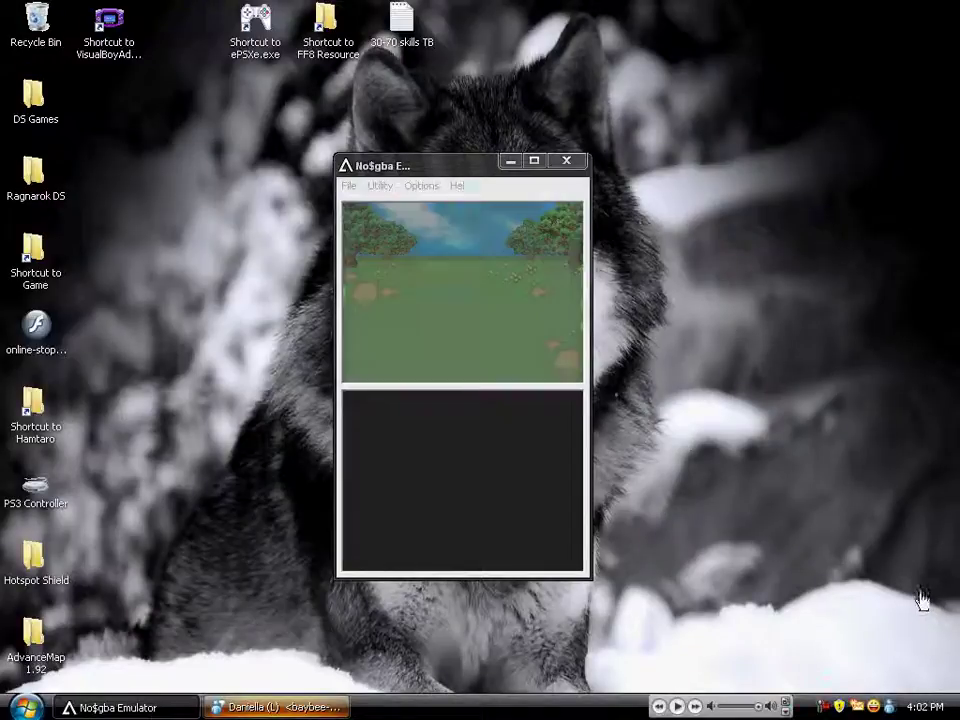
click(474, 478)
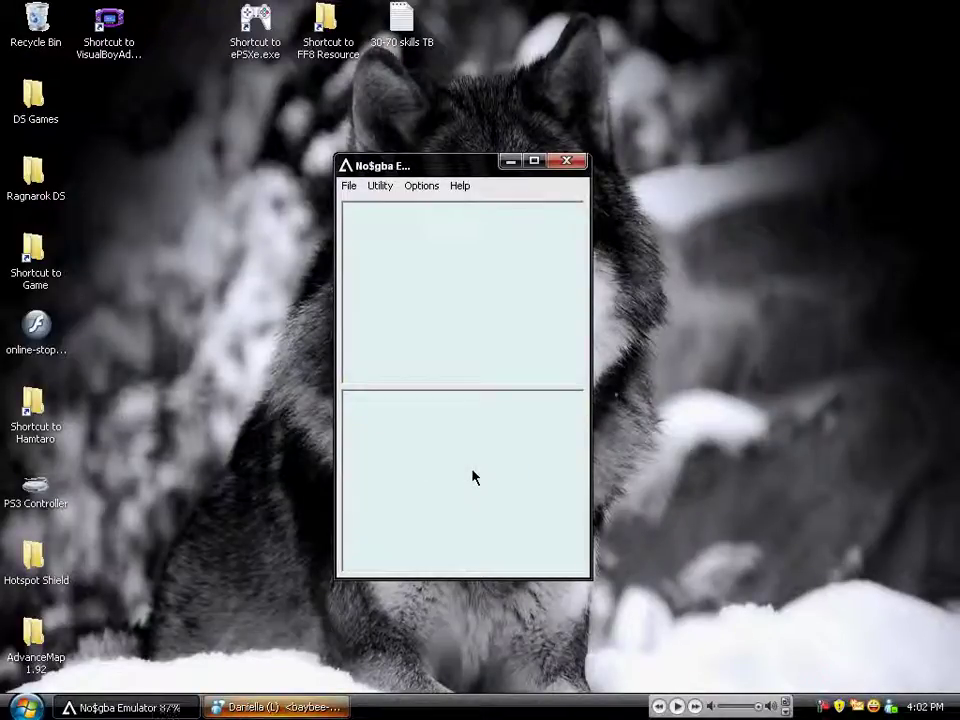
click(507, 531)
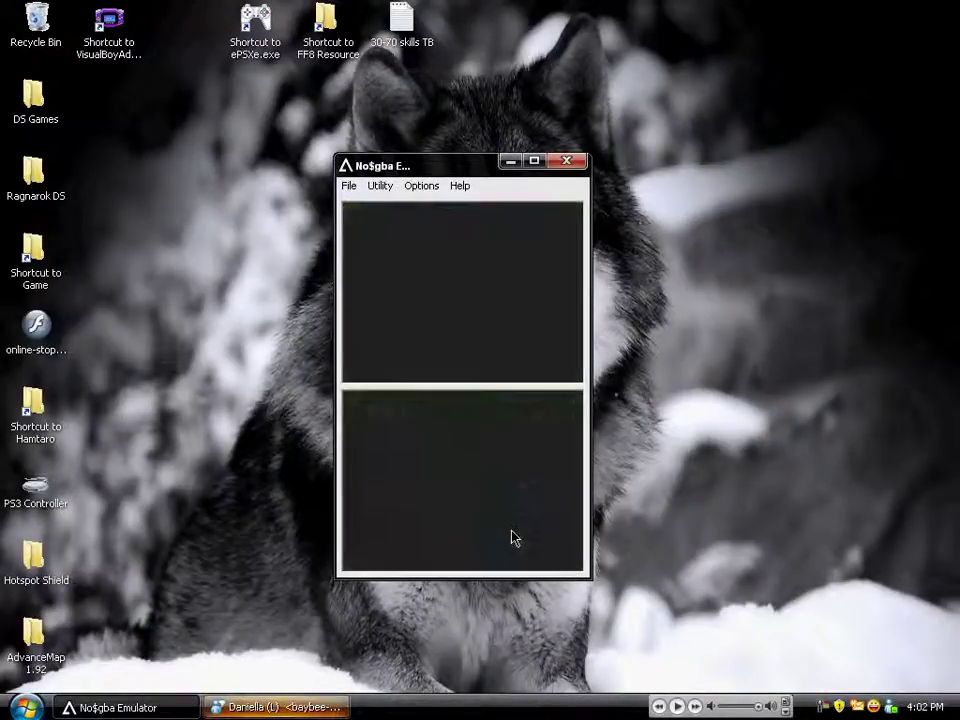
click(465, 494)
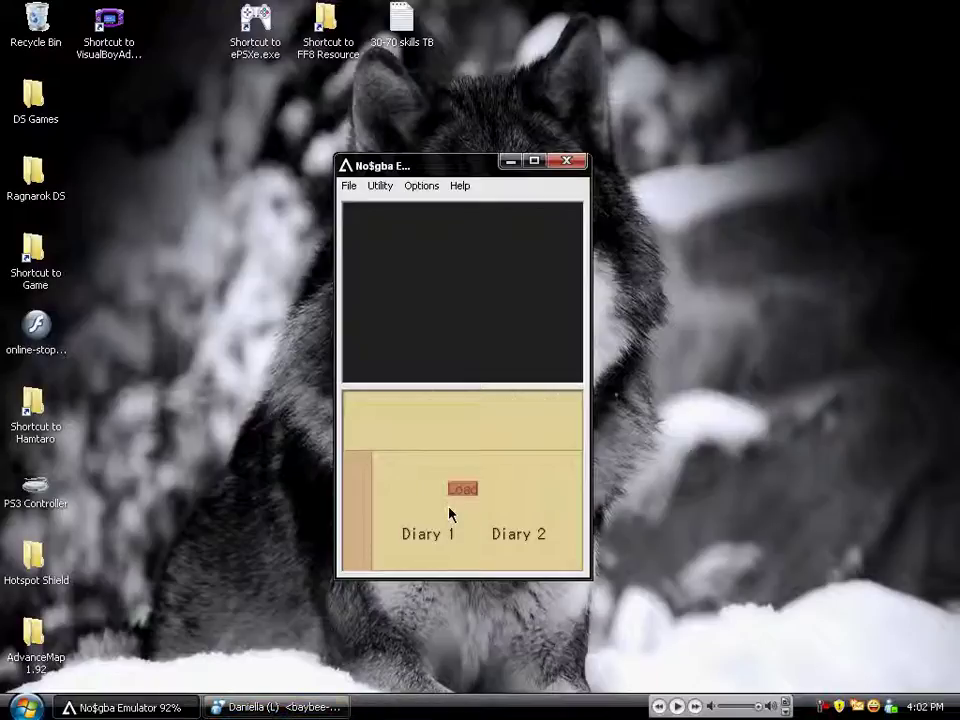
click(428, 534)
click(375, 424)
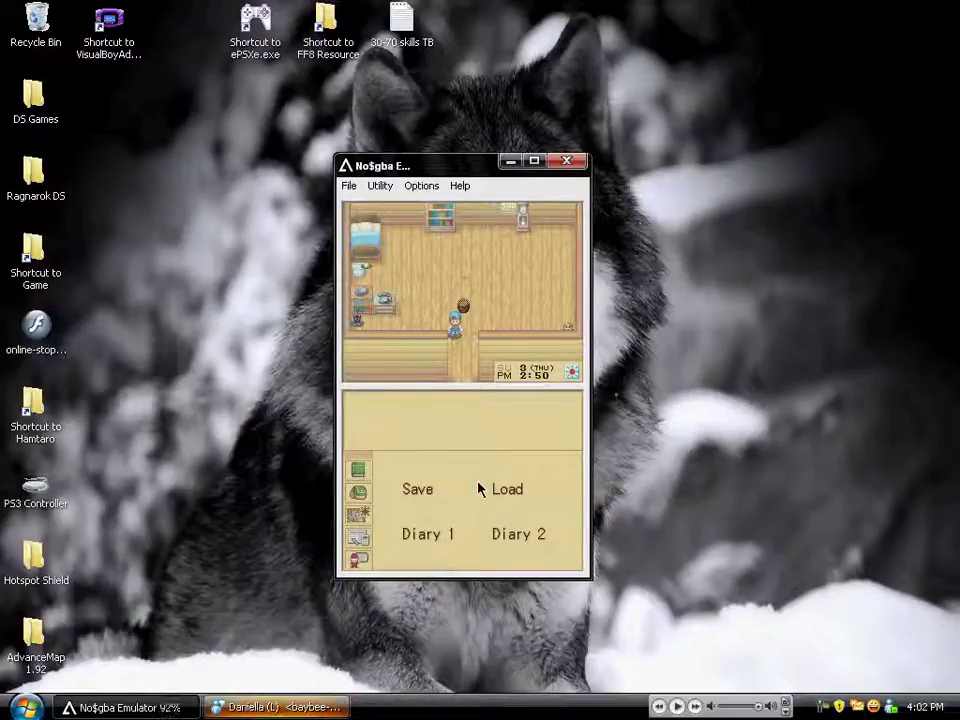
Walk the farmer around the farmhouse and open the Rucksack inventory
key(Up)
key(Left)
key(Right)
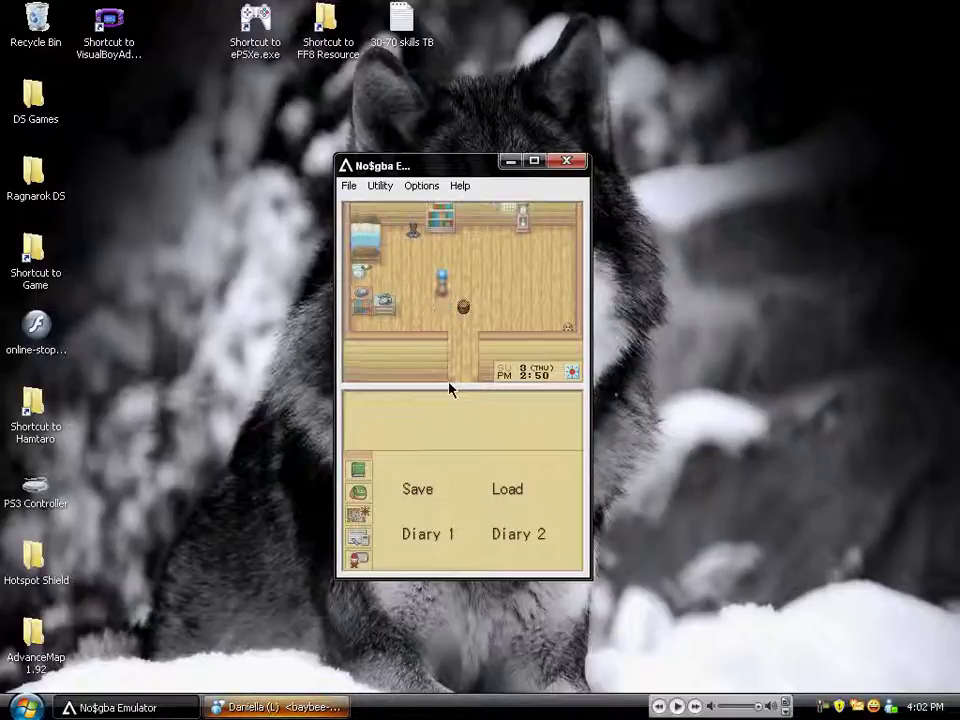
key(Up)
key(Right)
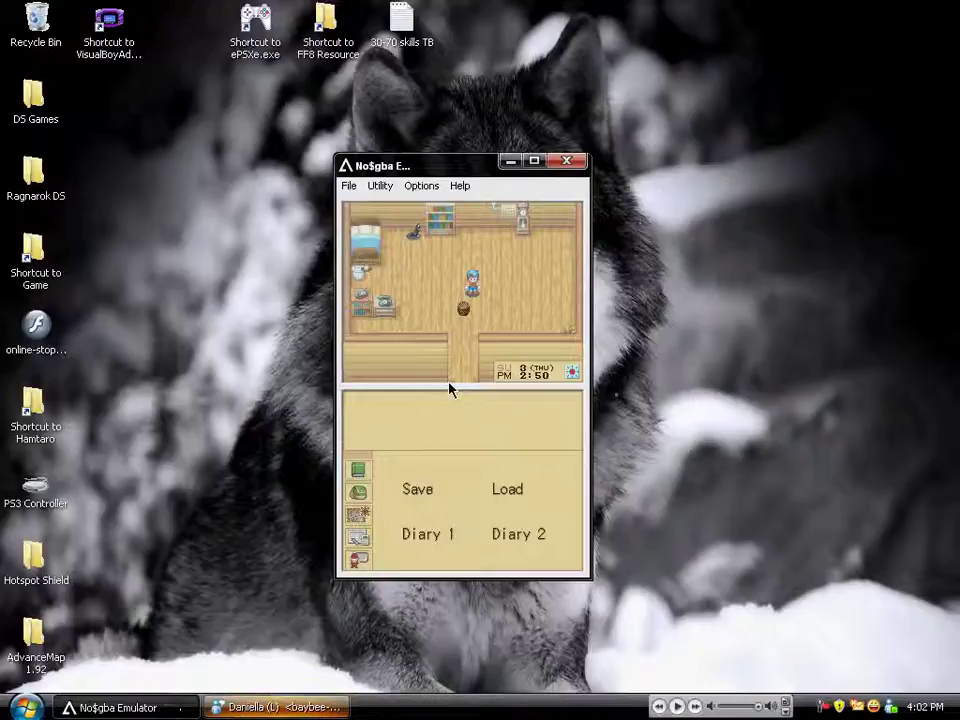
click(360, 503)
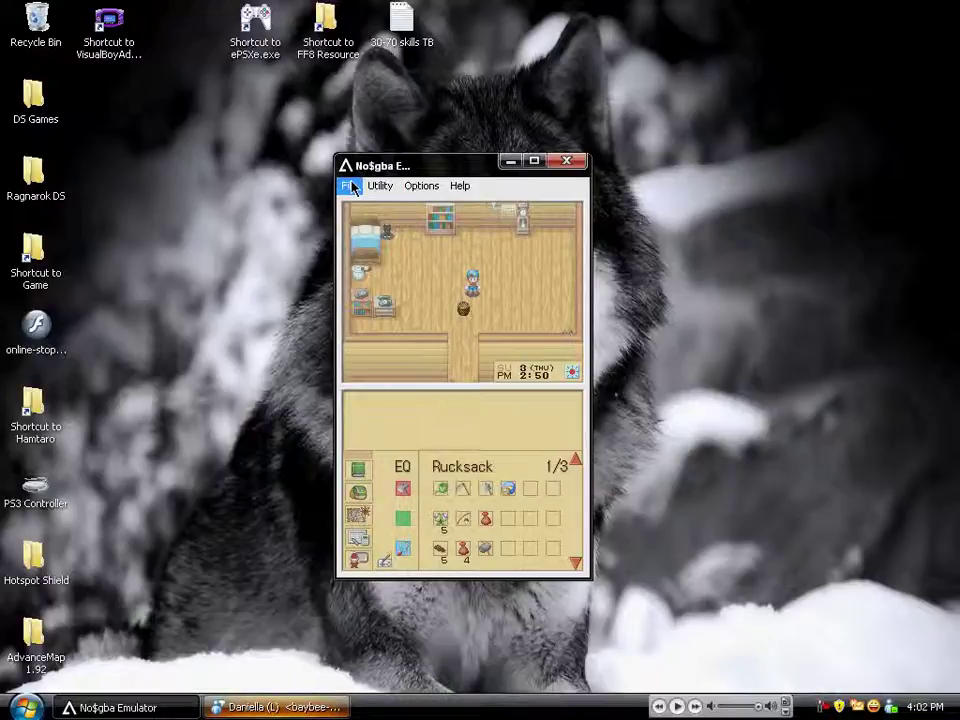
Change NDS Cartridge Backup Media to EEPROM 64KBytes, then reset the cartridge
click(421, 186)
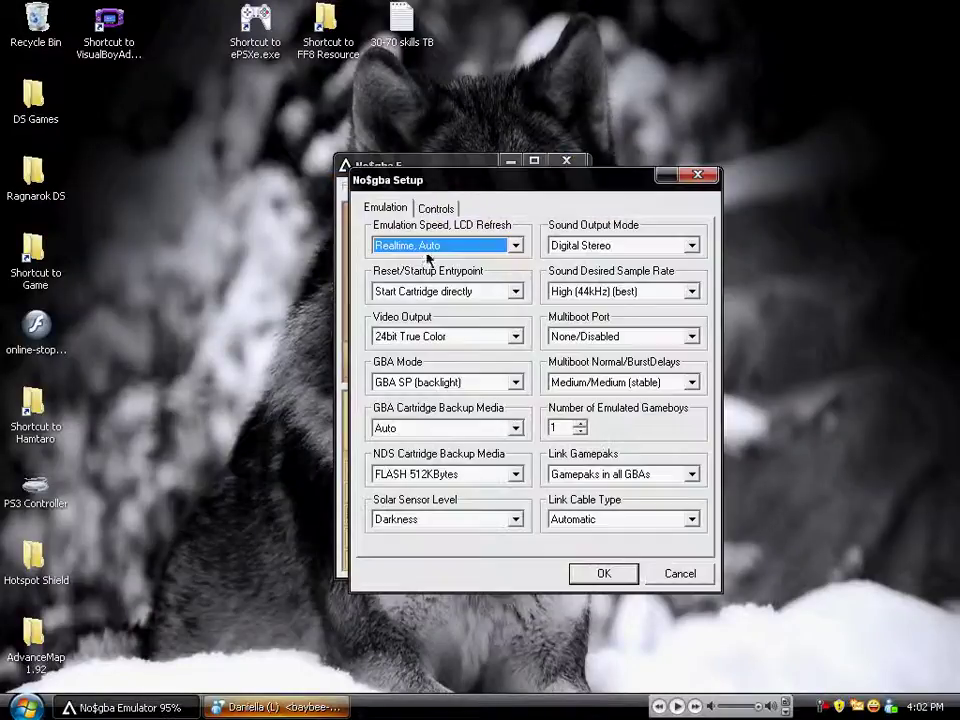
click(451, 478)
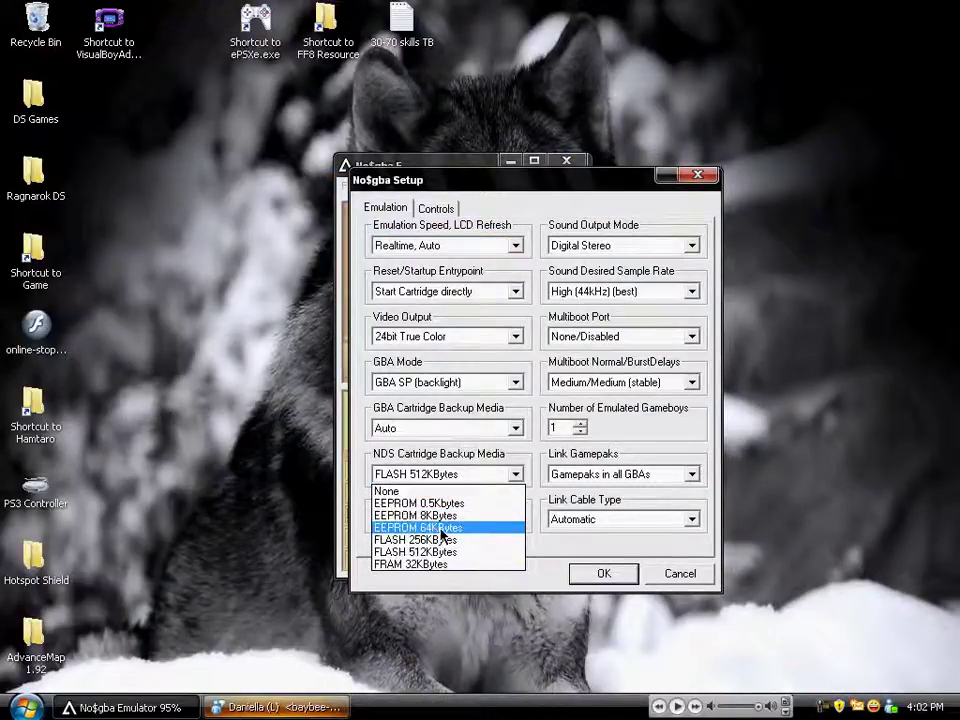
click(441, 528)
click(580, 574)
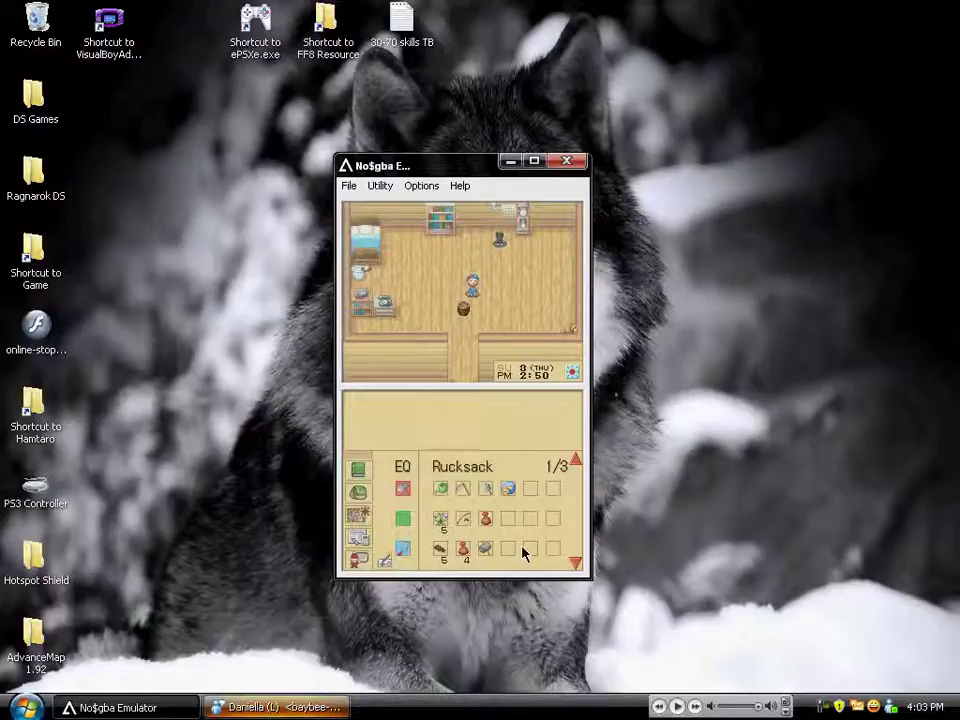
click(349, 186)
click(361, 238)
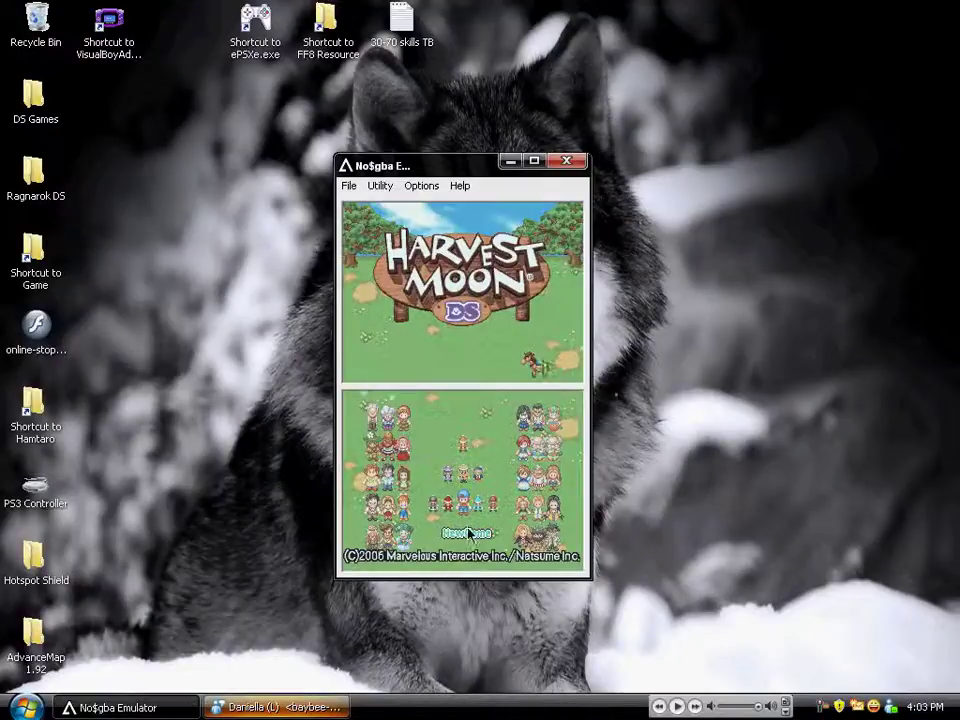
Set NDS Cartridge Backup Media back to FLASH 512KBytes in Emulation Setup
click(378, 186)
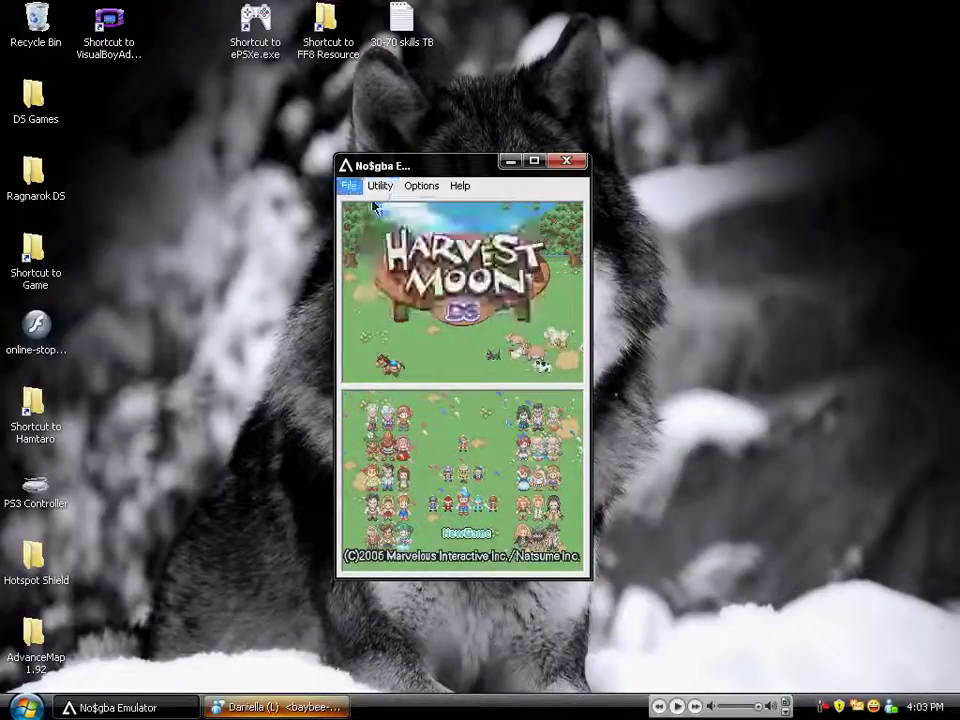
mouse_move(421, 186)
click(440, 206)
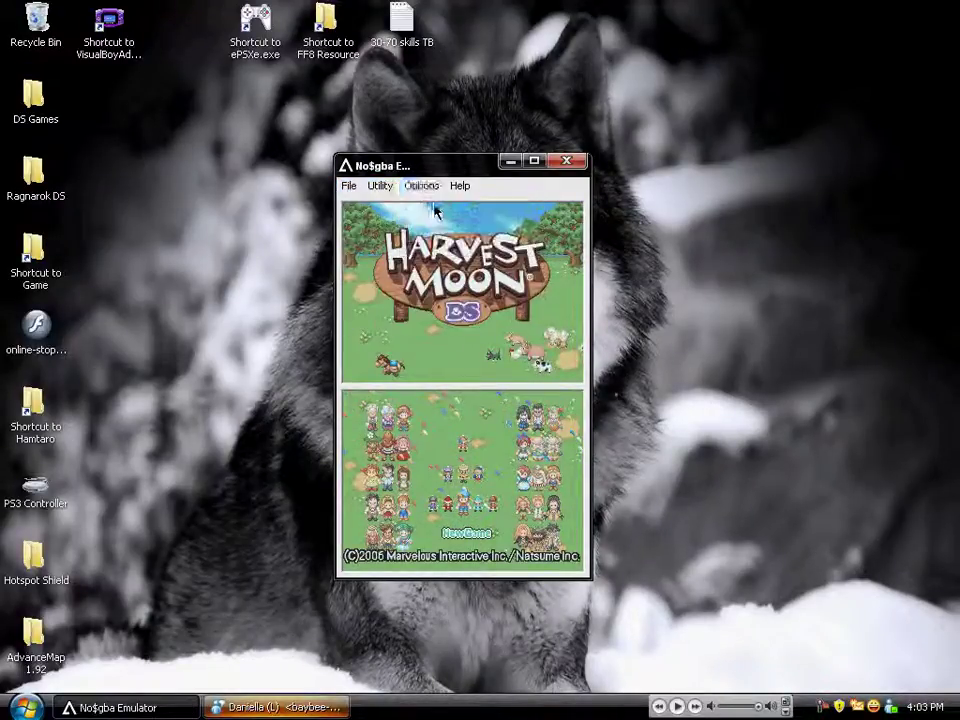
click(463, 474)
click(456, 551)
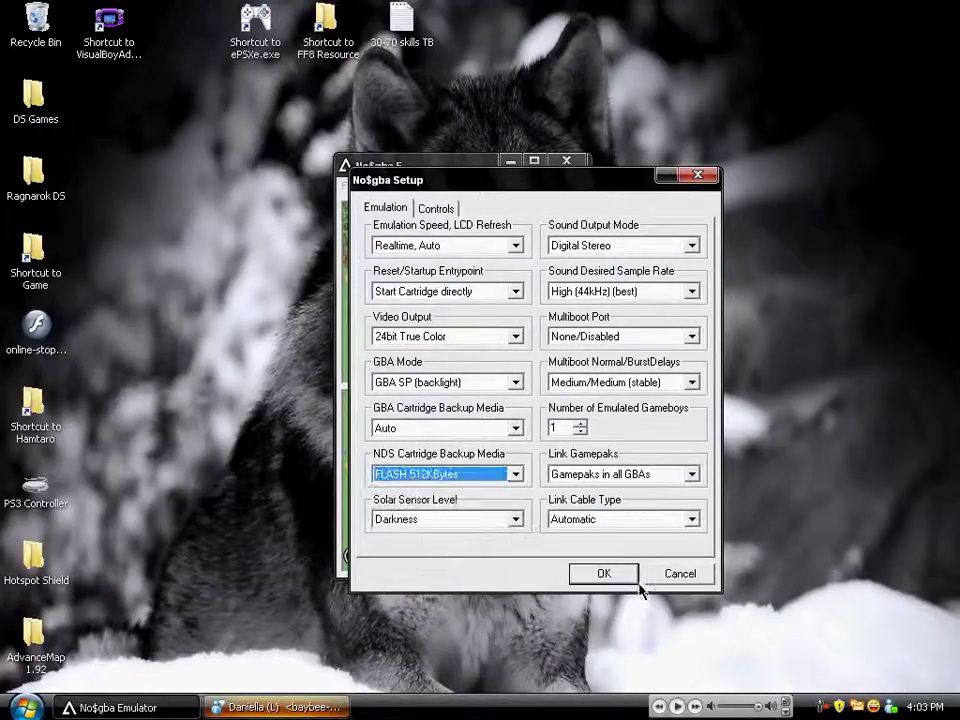
click(603, 573)
Tap past the title screen, then reset the cartridge to restart Harvest Moon DS
click(470, 532)
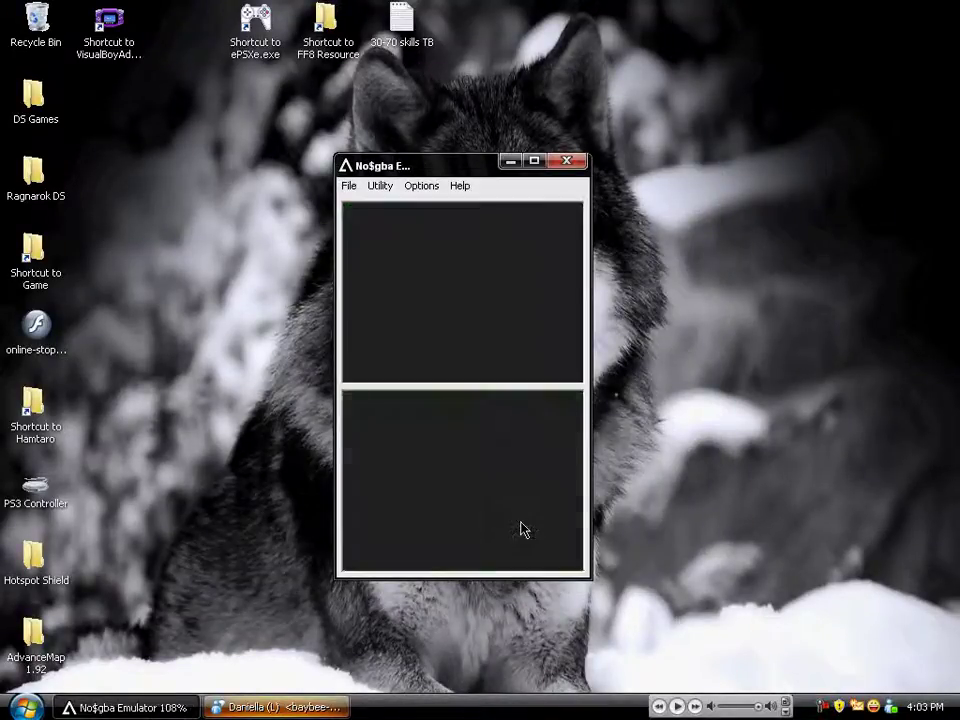
click(347, 188)
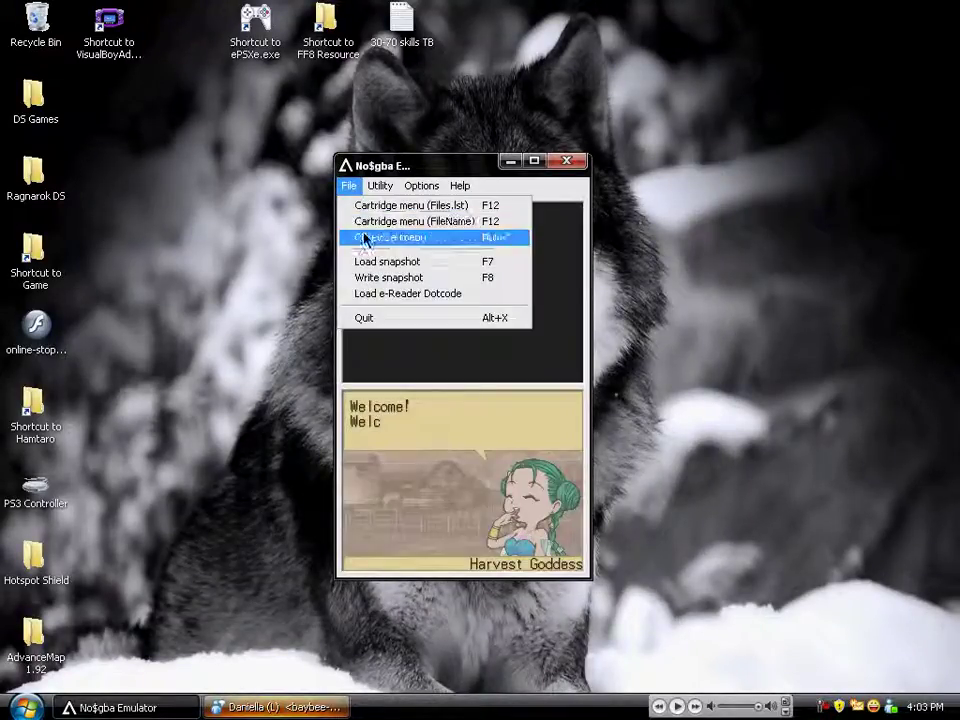
click(372, 236)
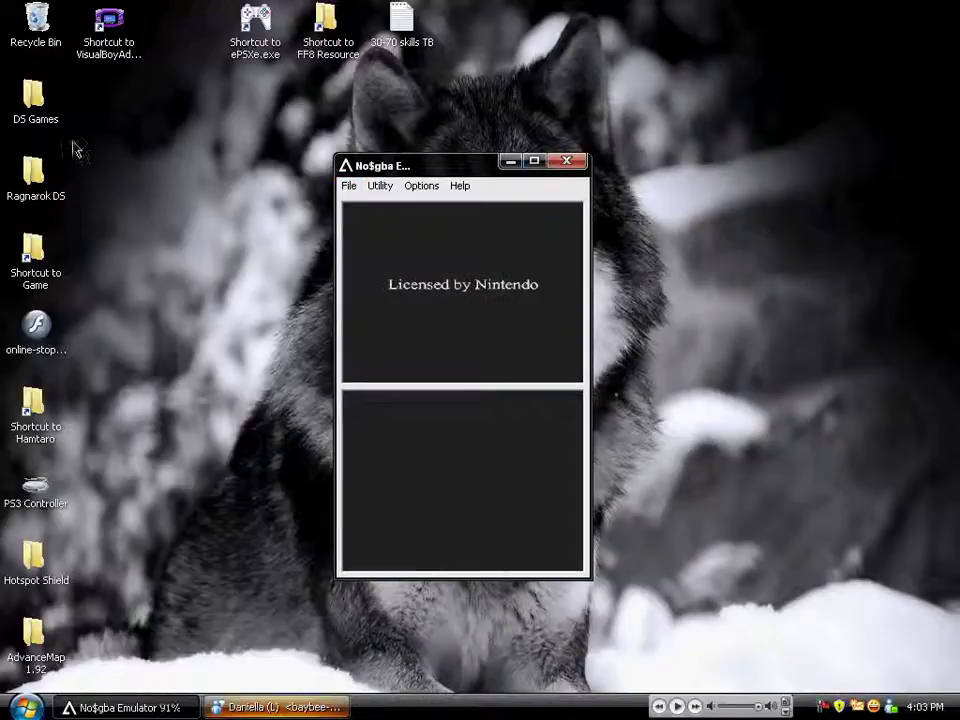